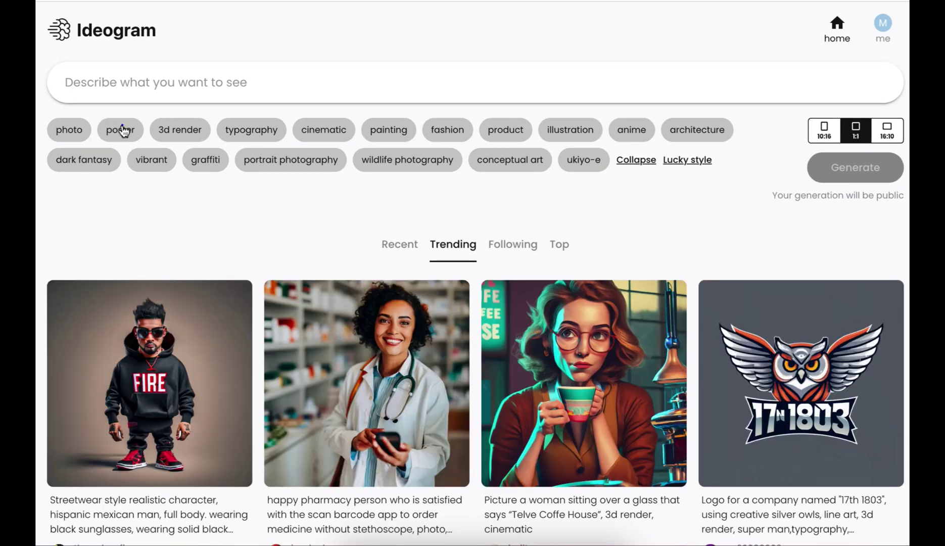
Generate poster-style images of two monkeys jumping on a bed under 'NO JUMPING' for a PlayStation game
click(122, 132)
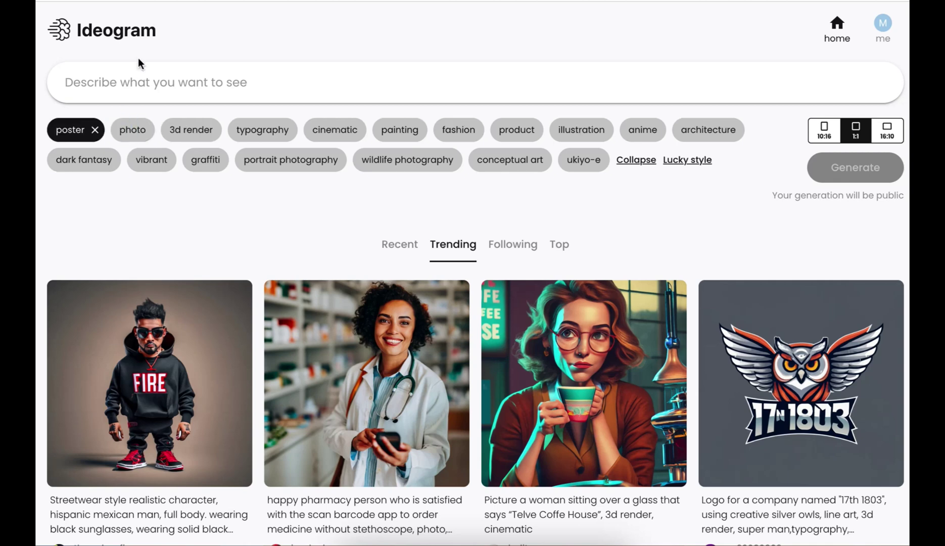
click(134, 80)
text(a poster of a ew)
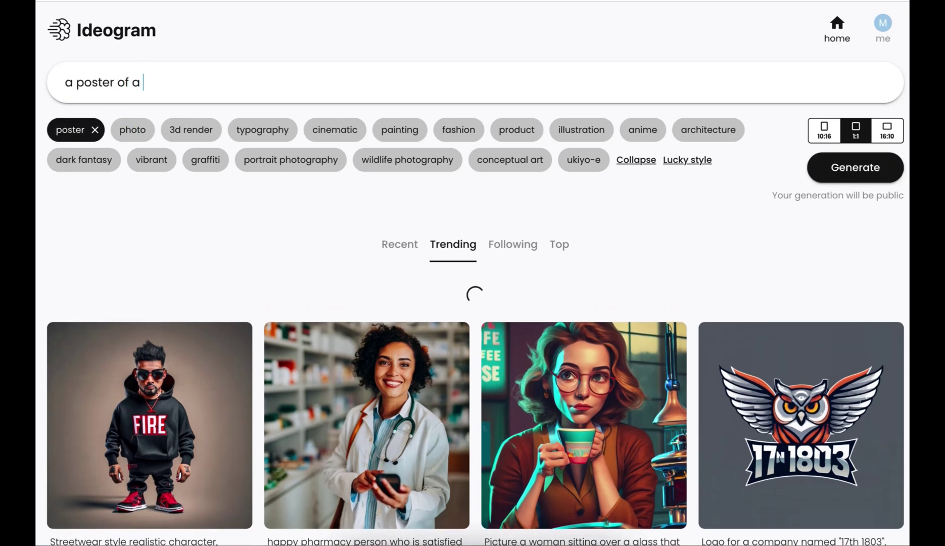
key(BackSpace)
key(BackSpace)
text(new playst)
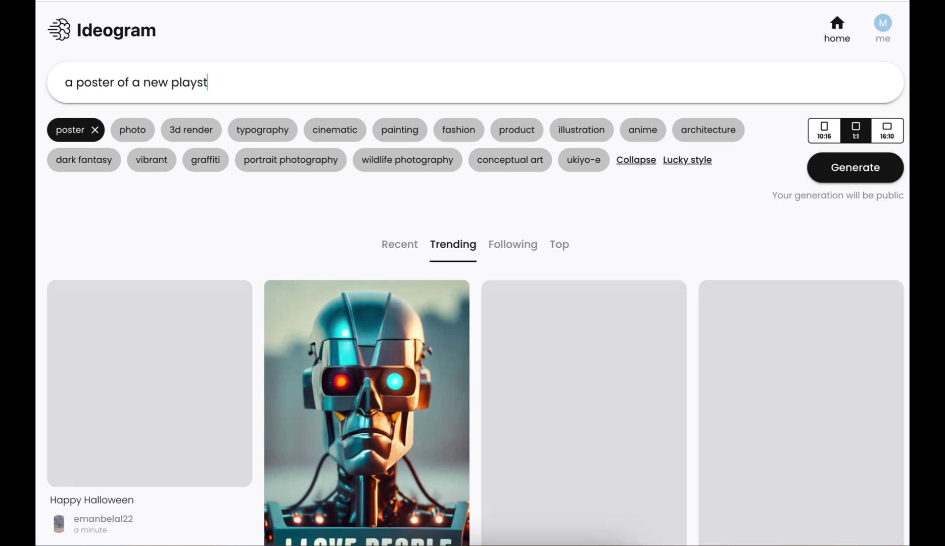
text(ation game )
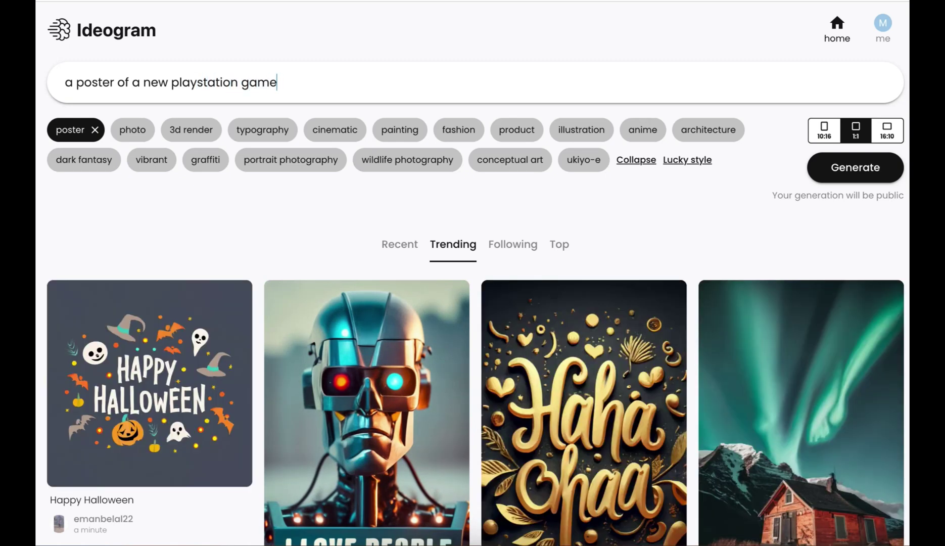
text(, showing two mo)
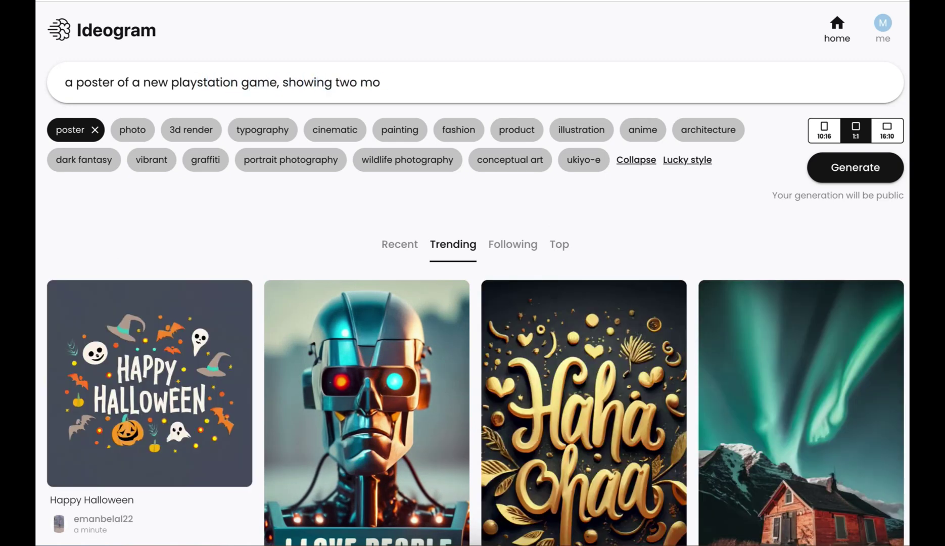
text(nkeys jumping on)
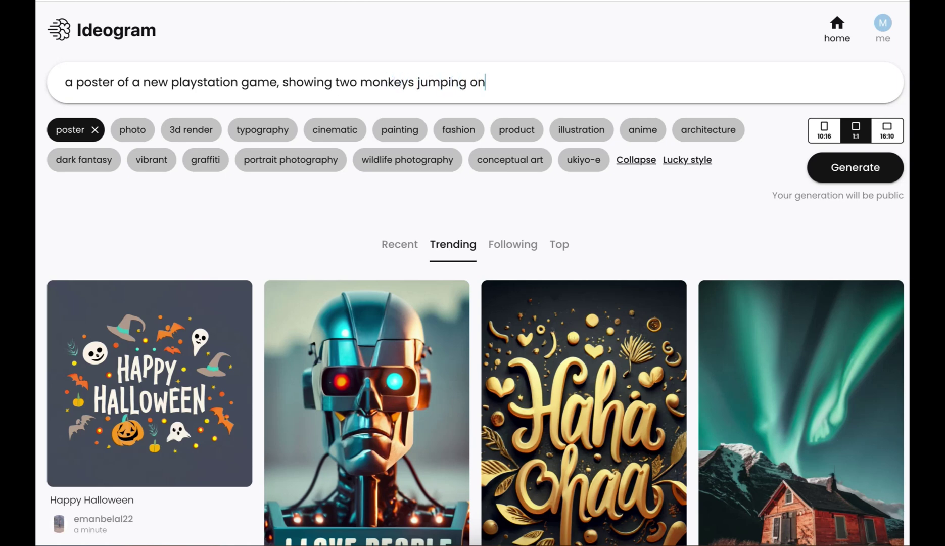
text( a bed, with large vi)
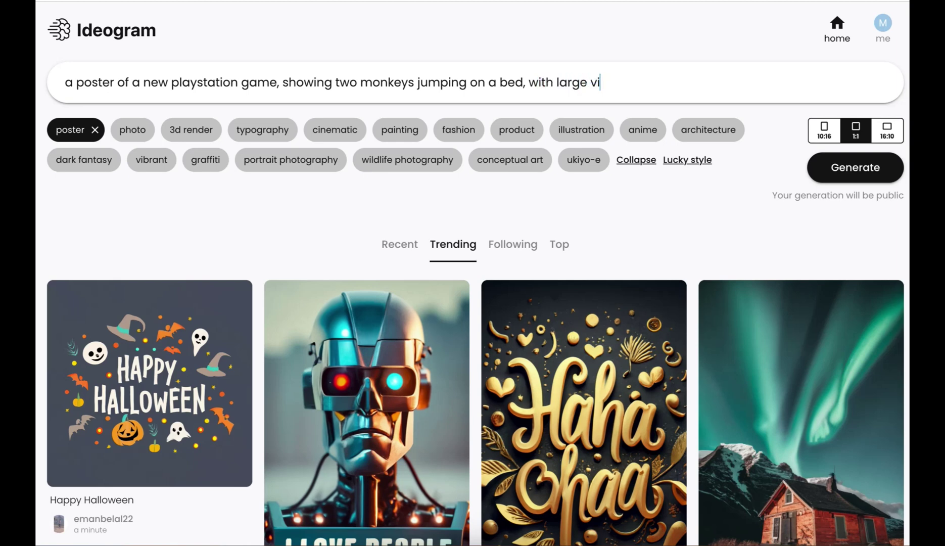
text(sible words saying ' NO JUMPING')
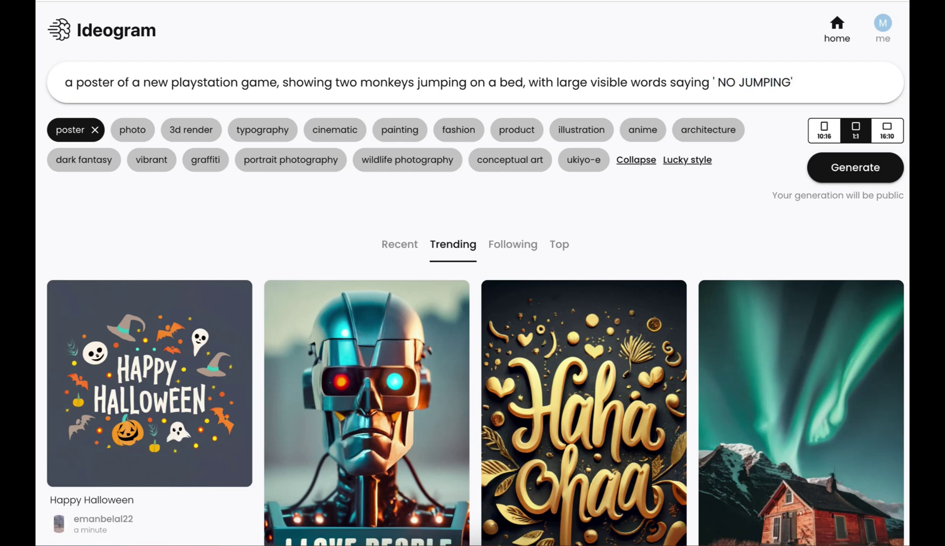
key(Return)
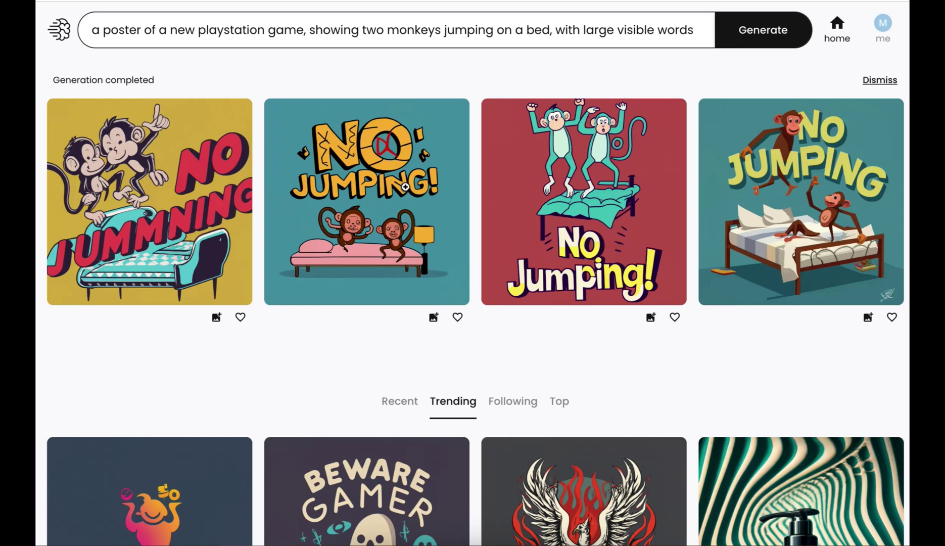
Remix the red two-monkey poster with its wording changed to 'NO JUMPING HERE'
click(632, 186)
click(763, 57)
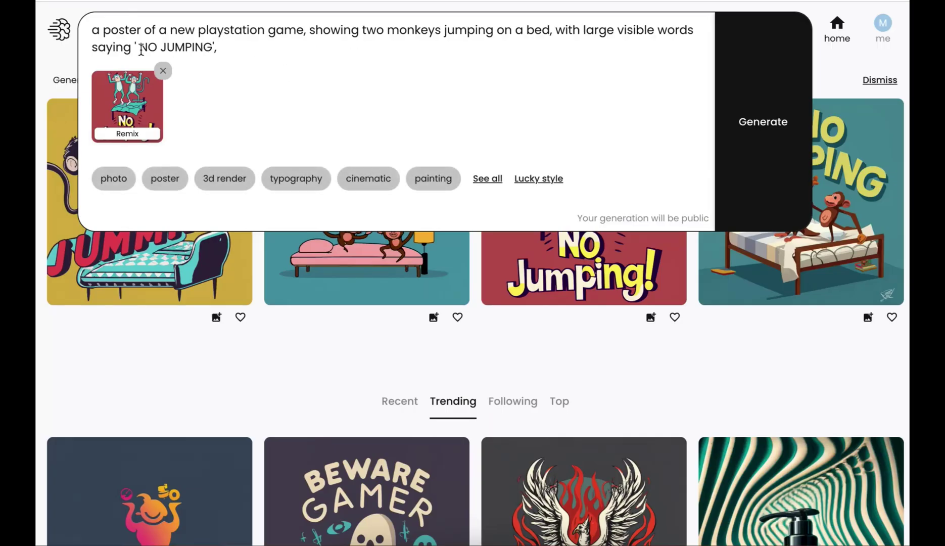
click(212, 47)
text(HERE')
click(764, 146)
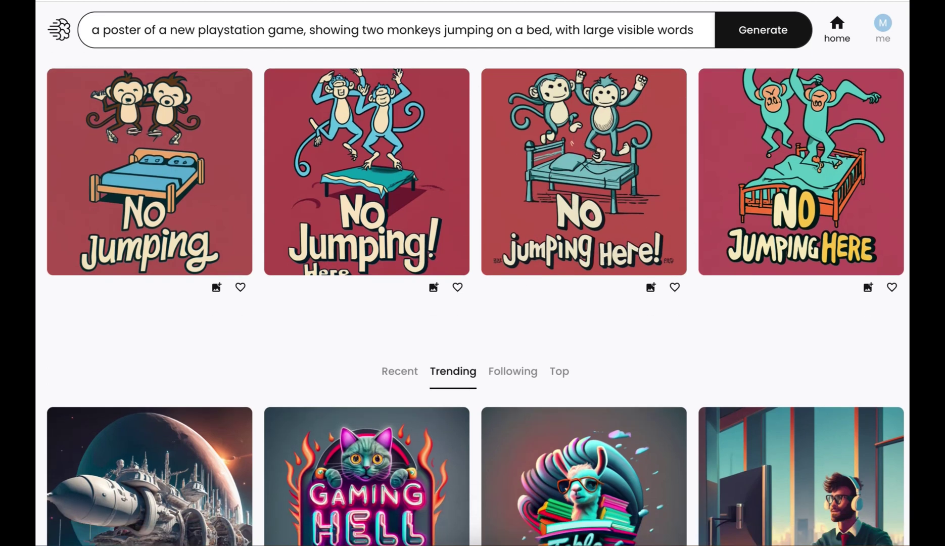
scroll(102, 527, down, 3)
Start a remix of the trending Gaming Hell logo and rename it to Gaming HONEY
scroll(475, 303, down, 3)
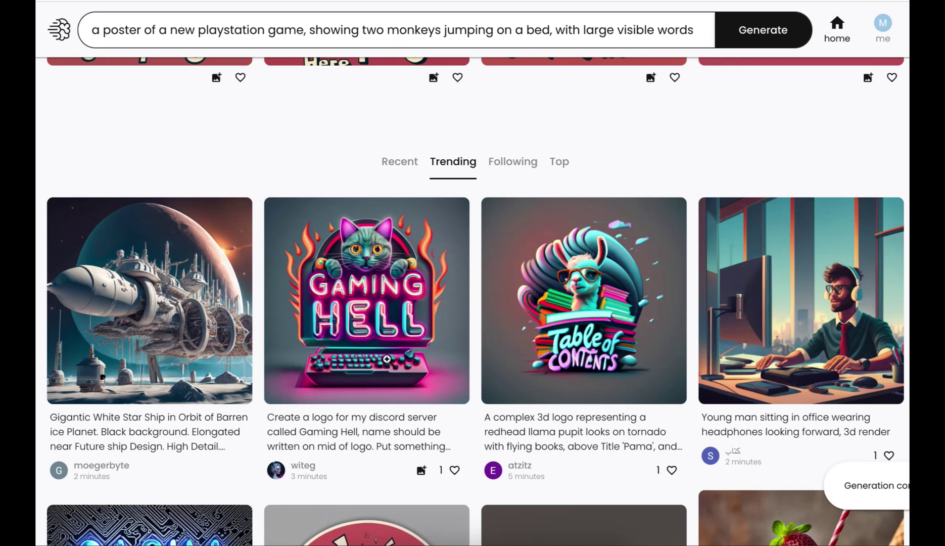
click(422, 473)
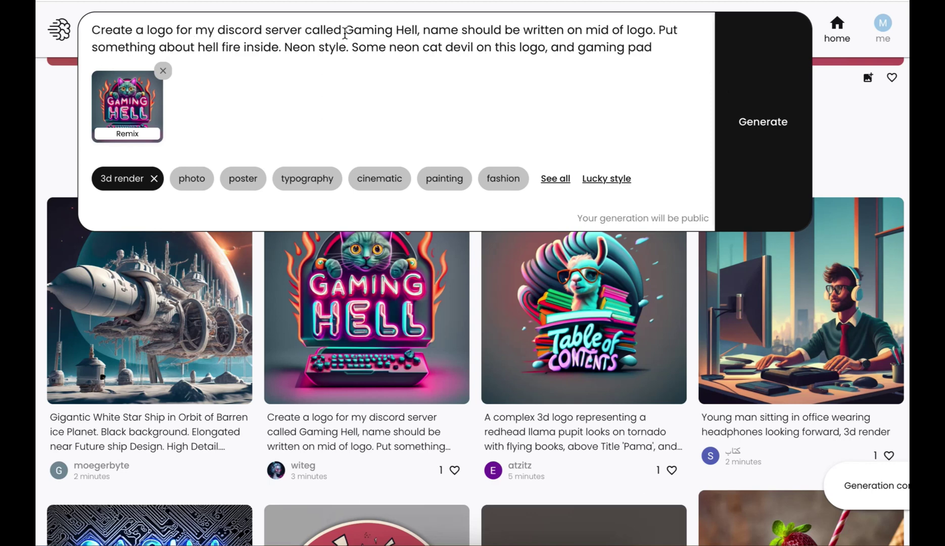
click(418, 31)
key(BackSpace)
key(BackSpace)
key(BackSpace)
text(ONEY)
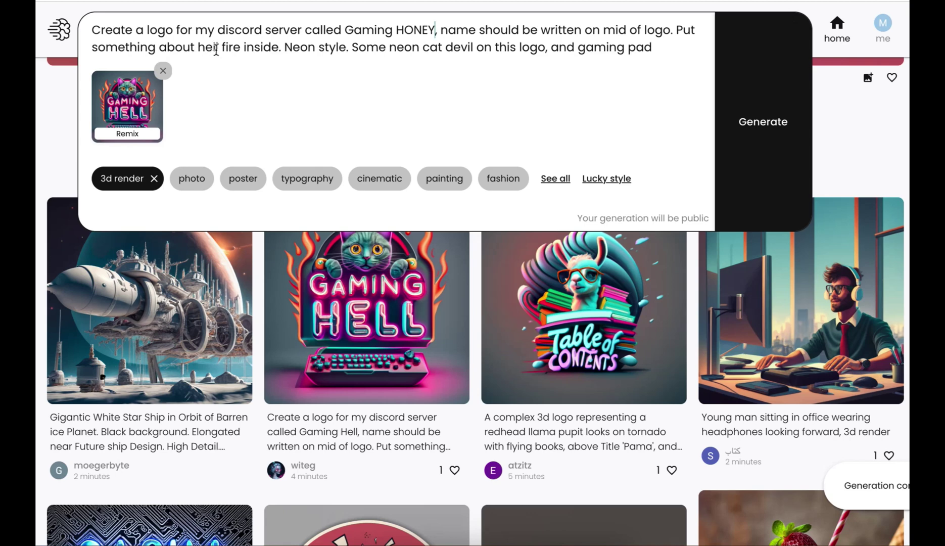
Replace 'hell fire' with 'HONEY DRIPPING' and 'cat devil' with 'DOG' in the prompt
drag(239, 47, 198, 47)
text(HONEY DRIPPING)
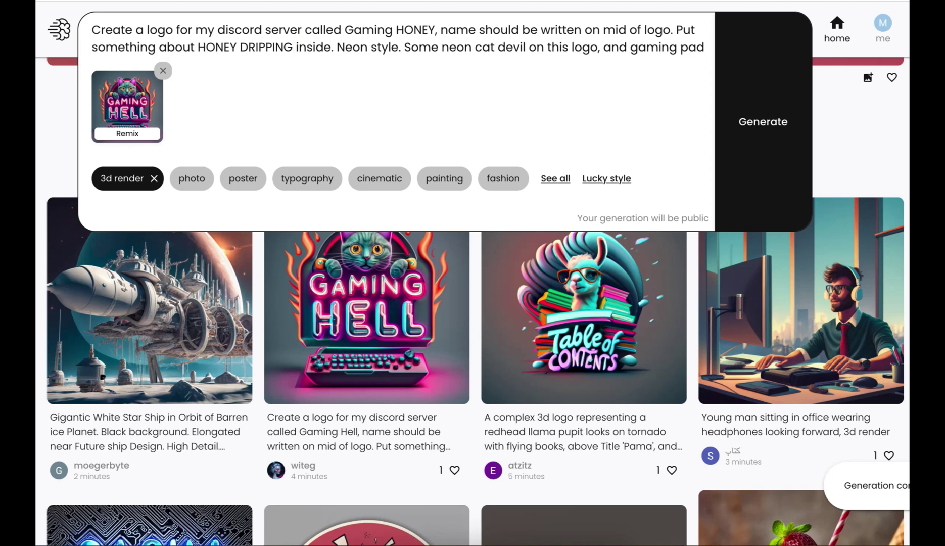
click(493, 44)
key(BackSpace)
key(BackSpace)
key(BackSpace)
text(DOG)
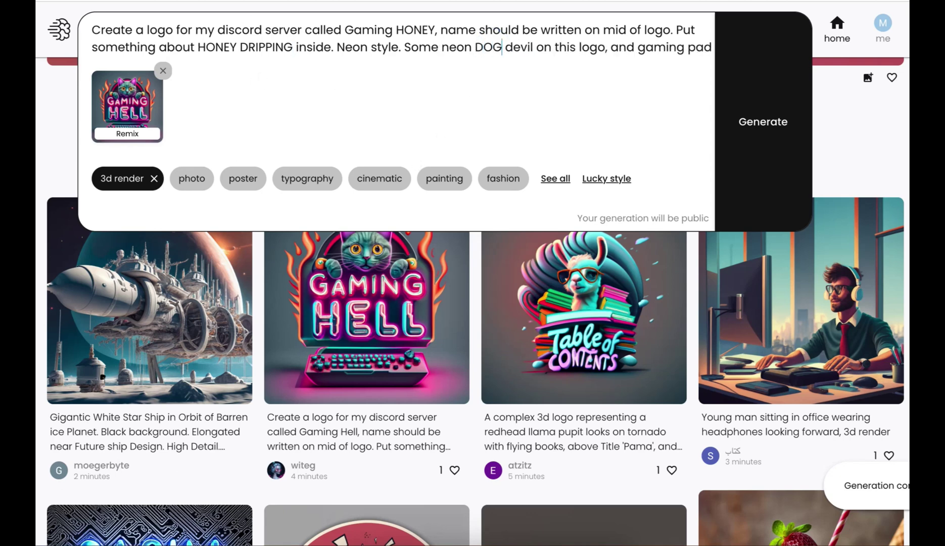
key(Delete)
key(Delete)
key(Delete)
key(Delete)
key(Delete)
key(Delete)
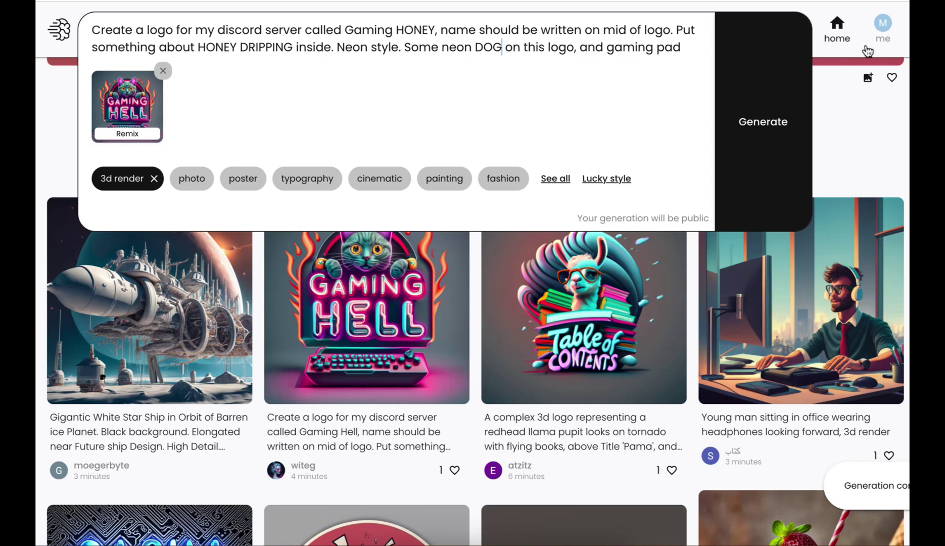
Generate four neon Gaming HONEY logos and open the third, dog-topped one in detail
click(785, 126)
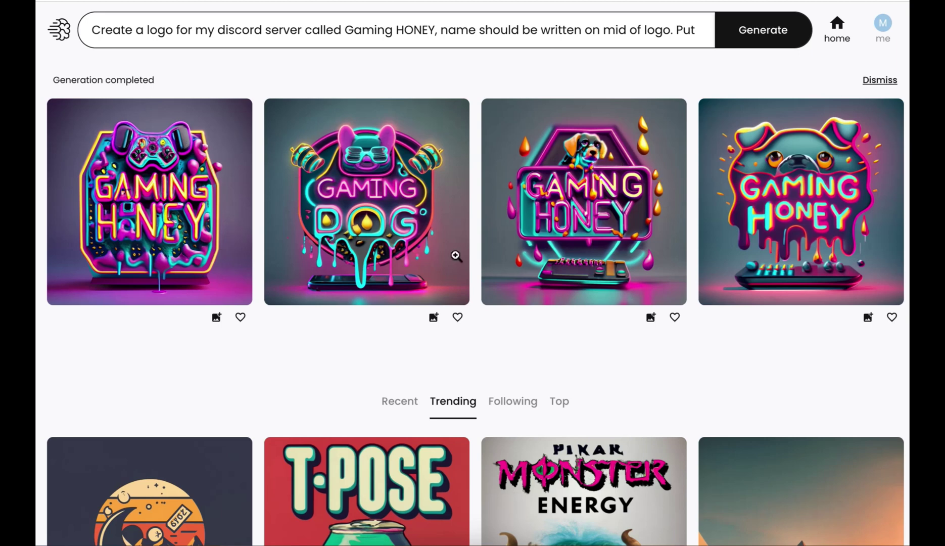
click(611, 201)
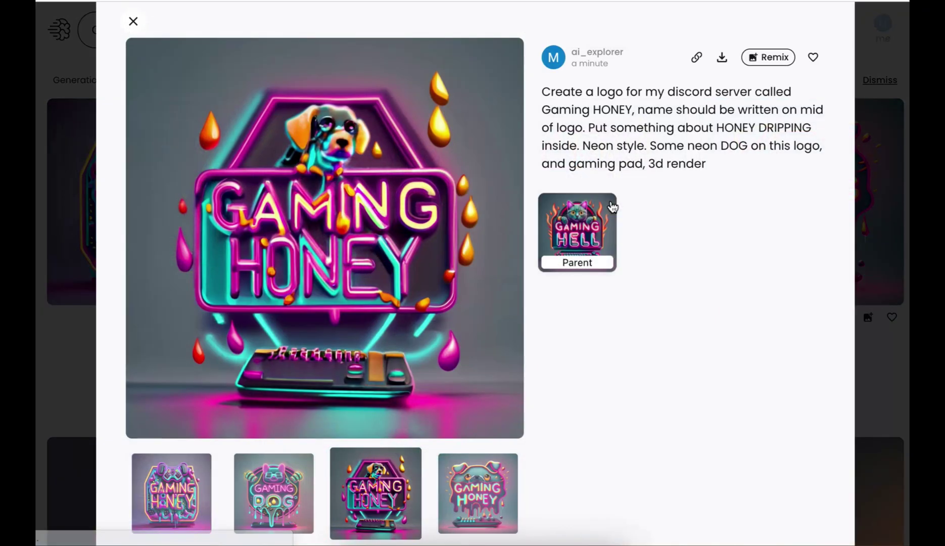
Remix the dog-topped logo into four new neon dog variations and open the second
click(765, 57)
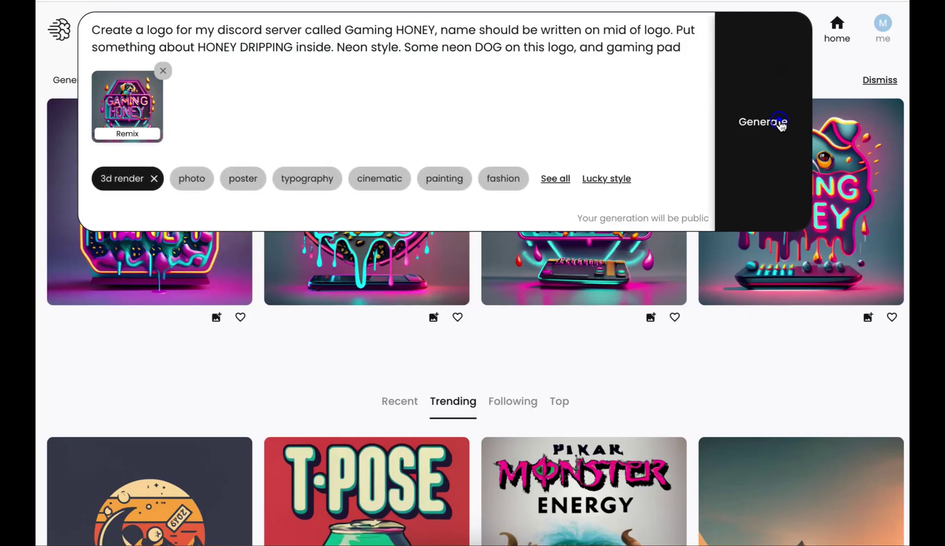
click(778, 121)
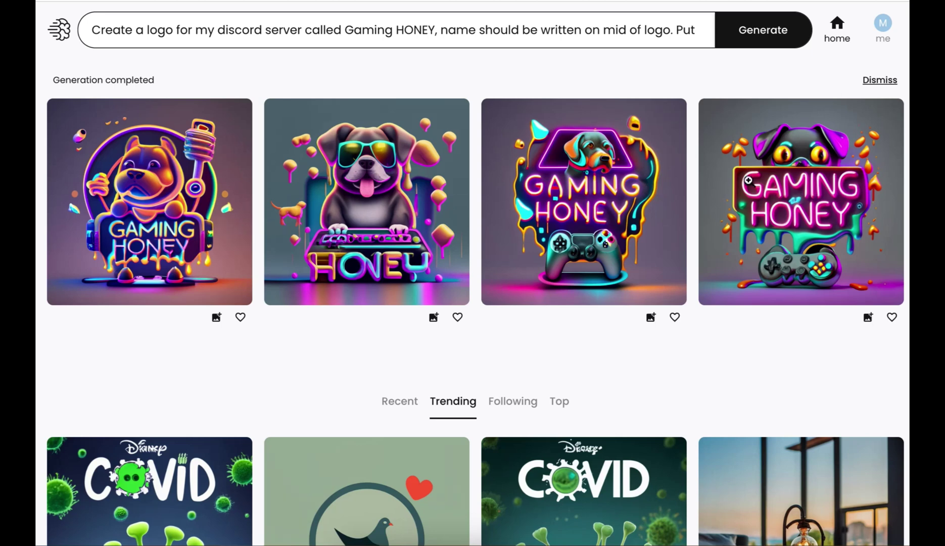
click(391, 208)
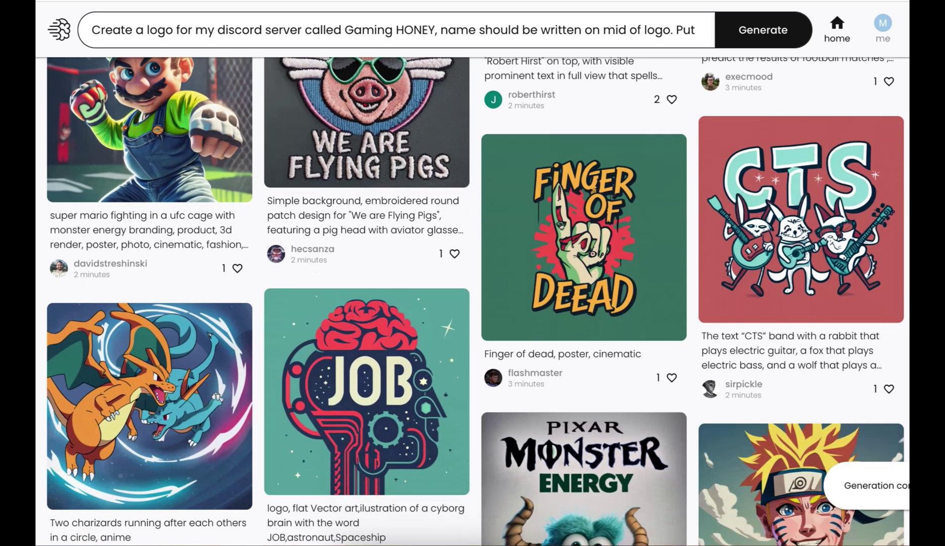
scroll(472, 304, down, 7)
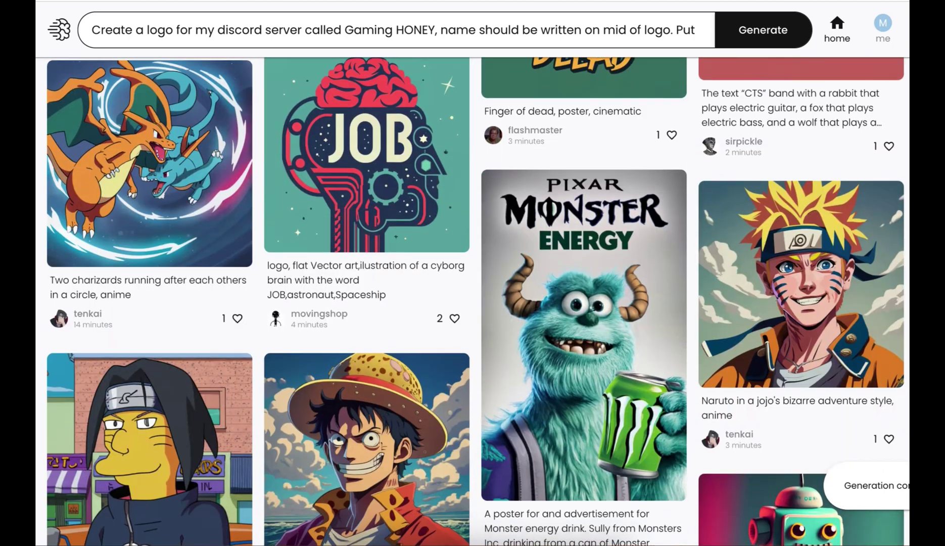